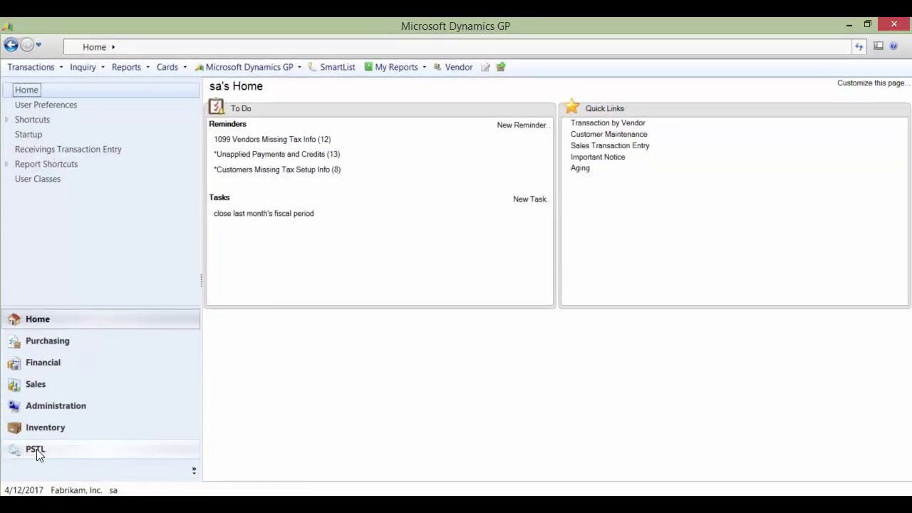
Enable the Doc Date Verify tool in PSTL Main Setup and save the change
left_click(35, 450)
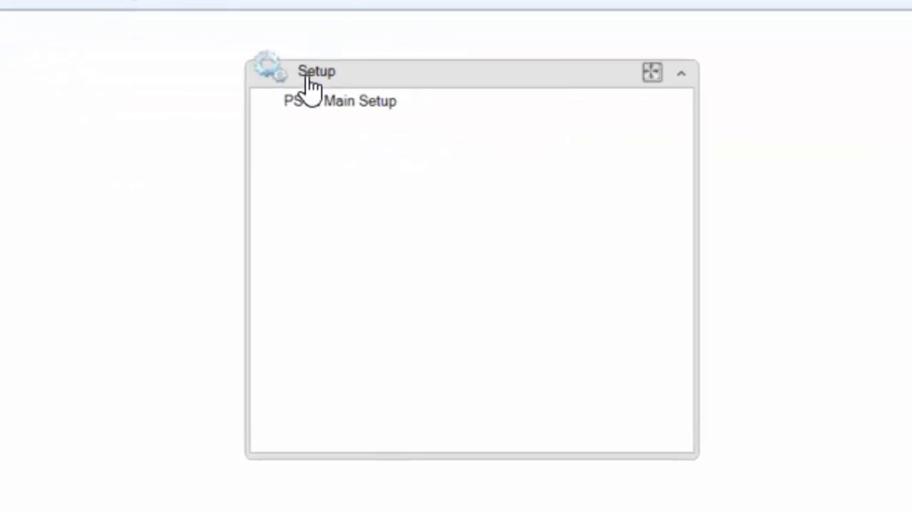
left_click(383, 102)
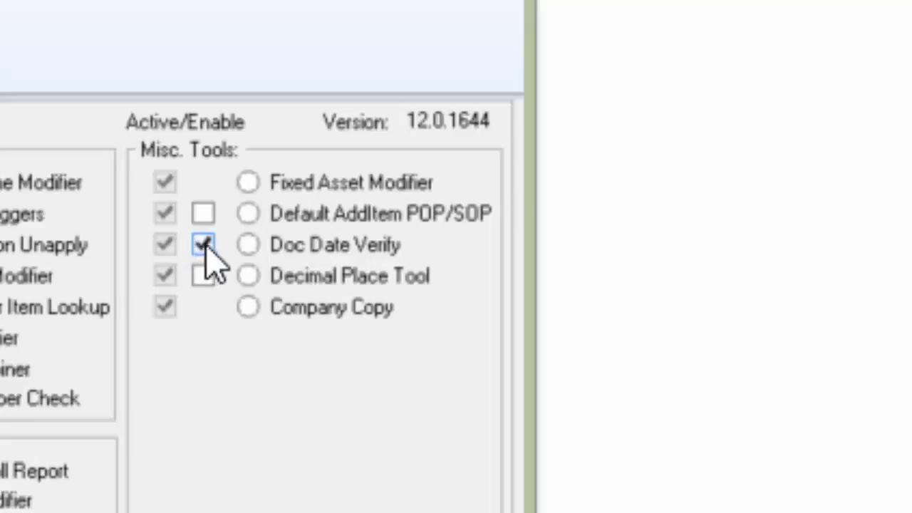
left_click(248, 244)
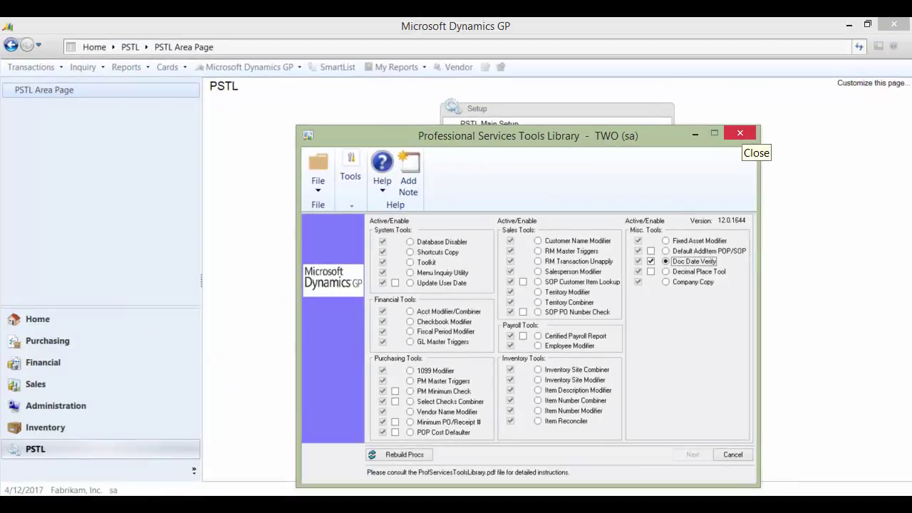
left_click(760, 129)
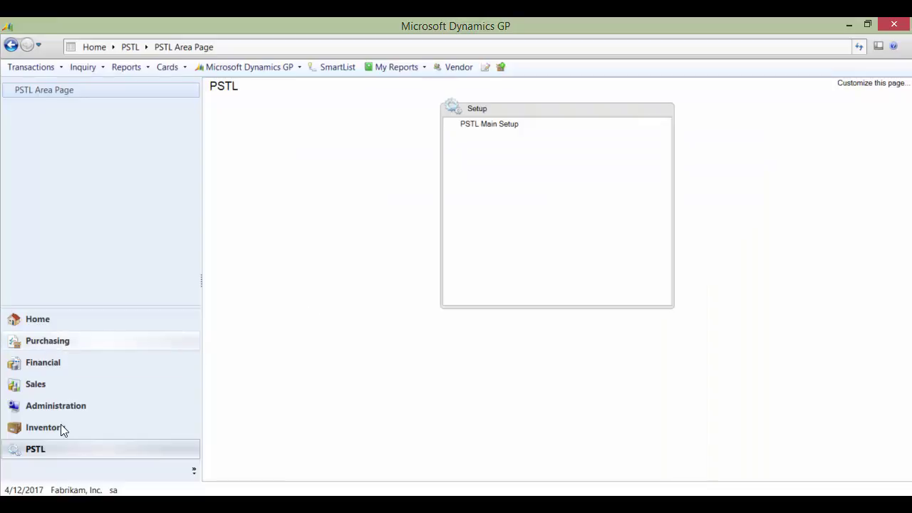
Start a new Payables Transaction Entry document from Purchasing and reach the Doc. Date field
left_click(75, 340)
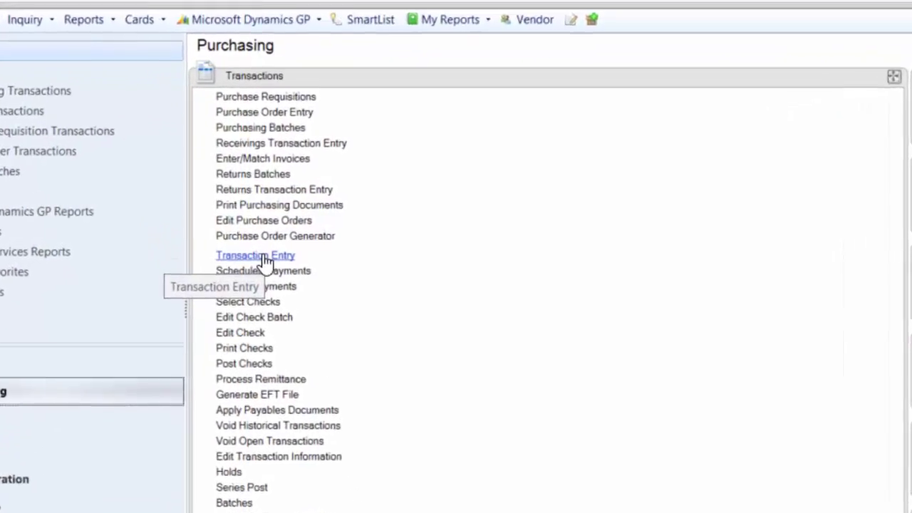
left_click(265, 264)
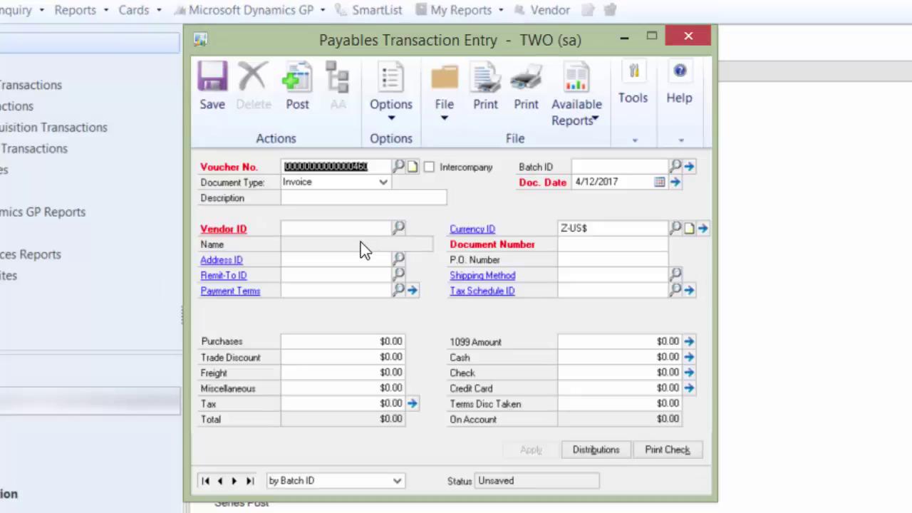
key("Tab")
key("Tab")
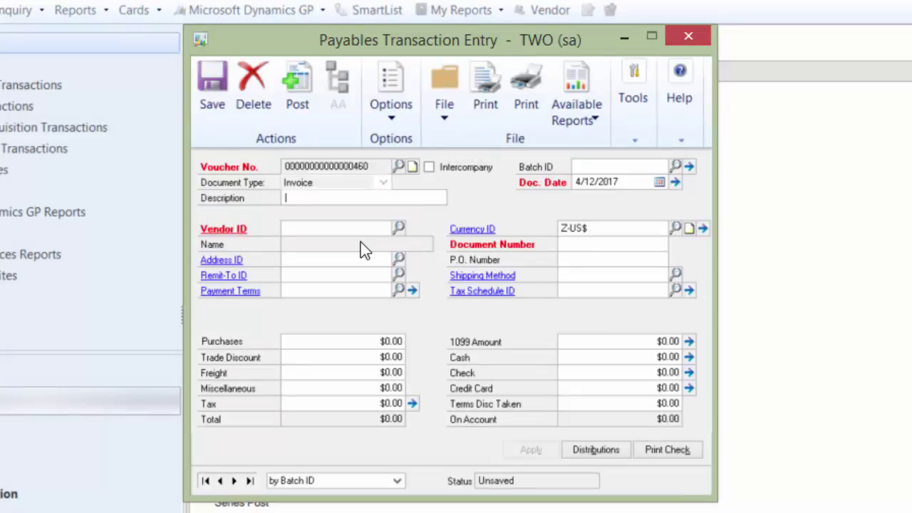
key("Tab")
Try document dates 05153015 and 2152222, dismissing both fiscal period warnings, then enter 2/15/2015
type("051")
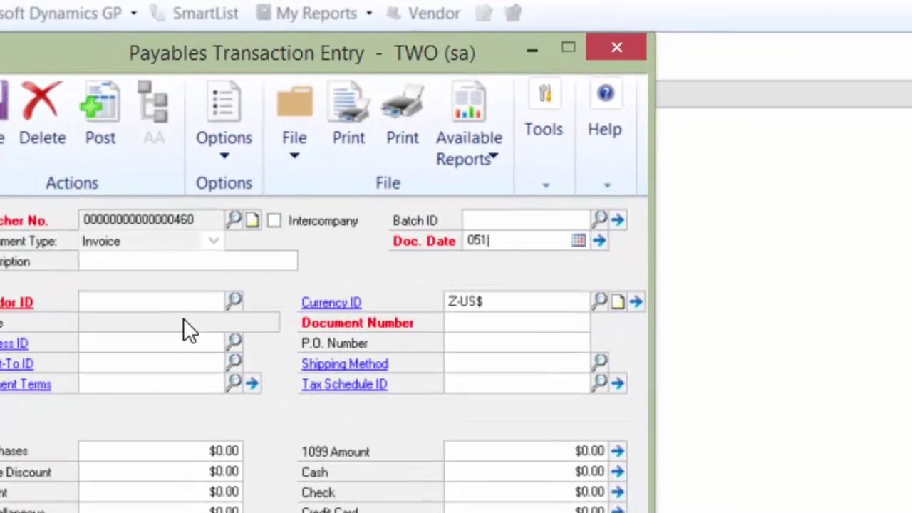
type("5")
type("3015")
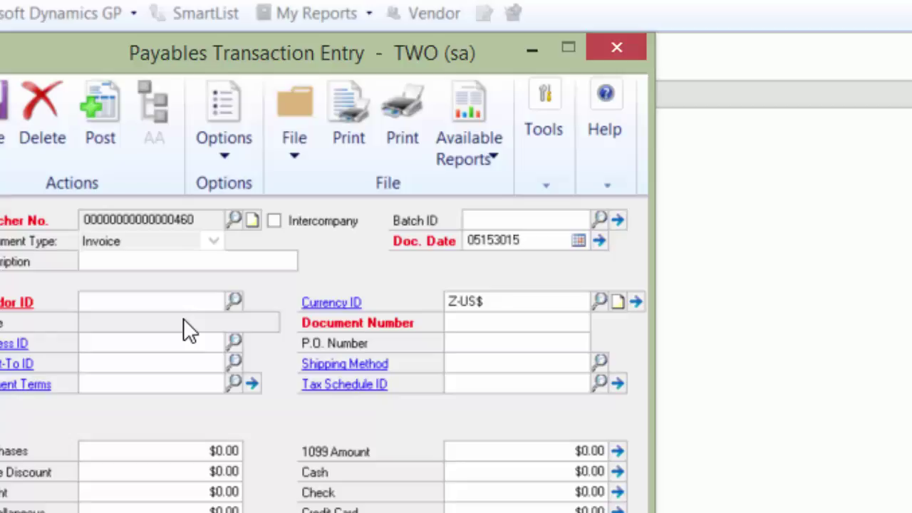
key("Tab")
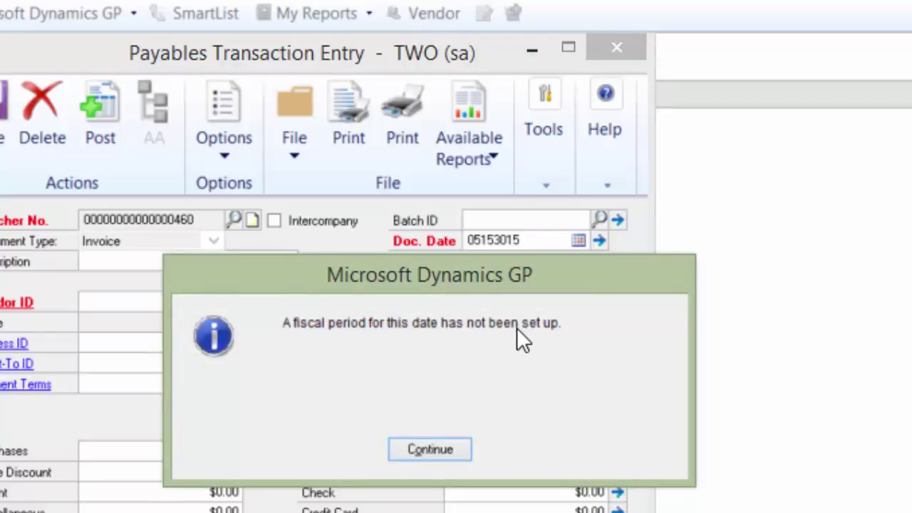
left_click(418, 450)
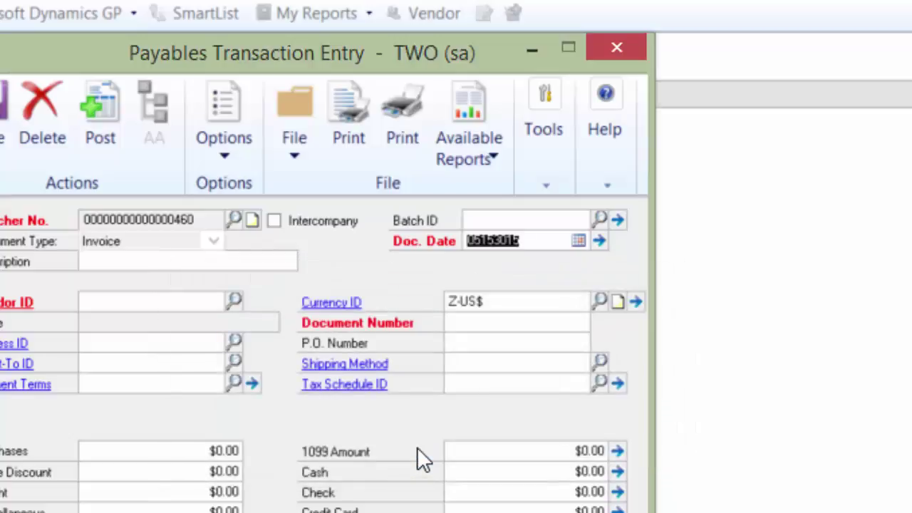
type("2")
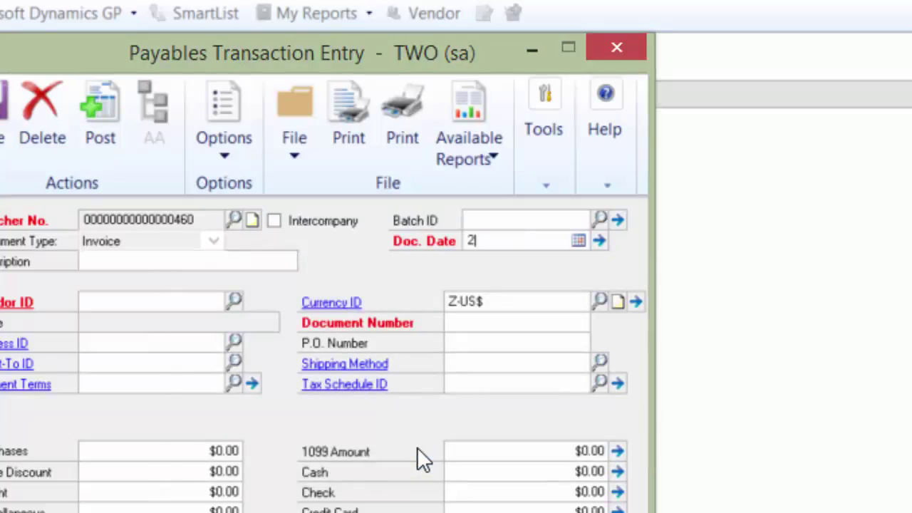
type("152222")
key("Tab")
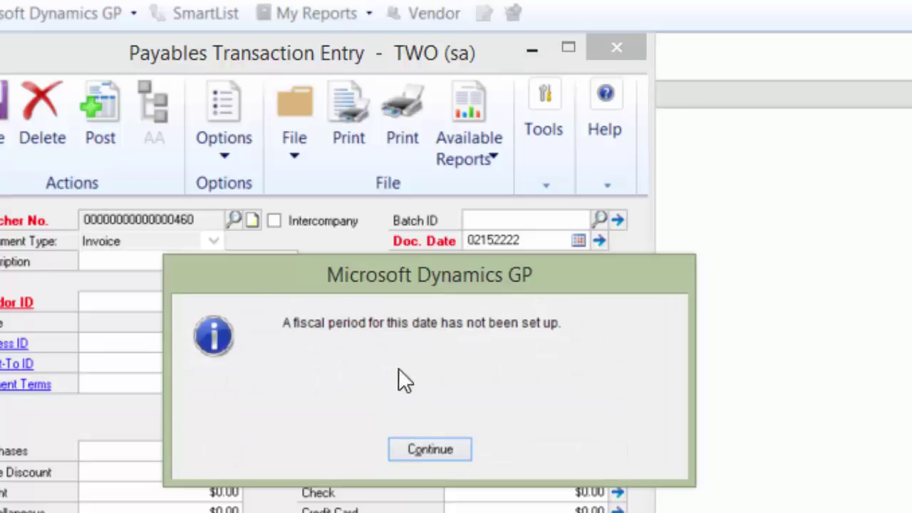
left_click(409, 455)
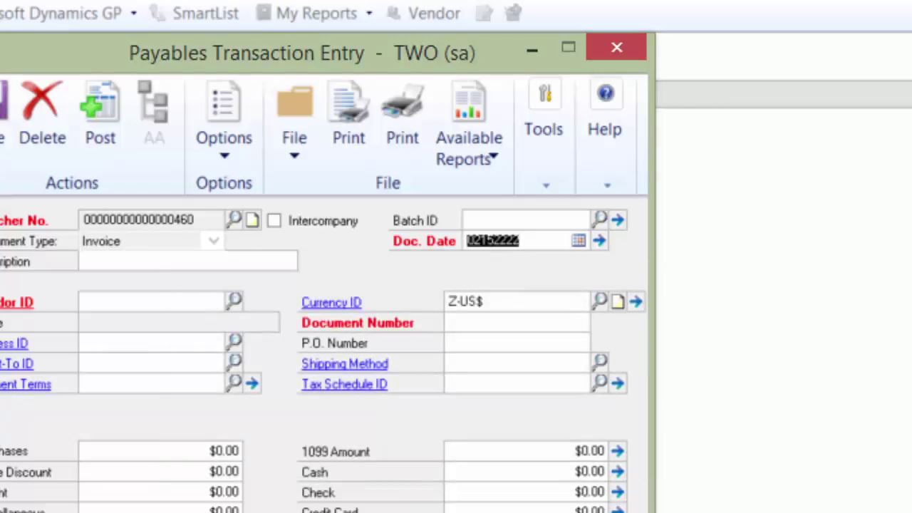
type("0215")
type("15")
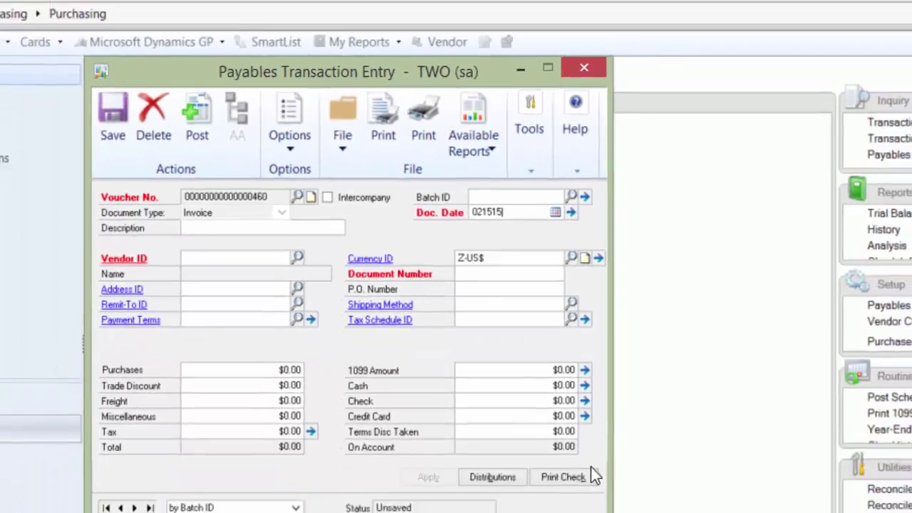
key("Tab")
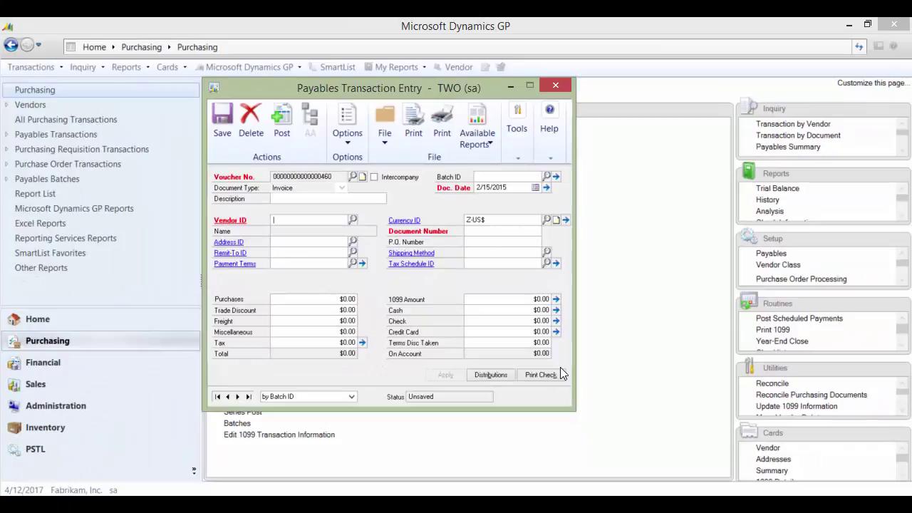